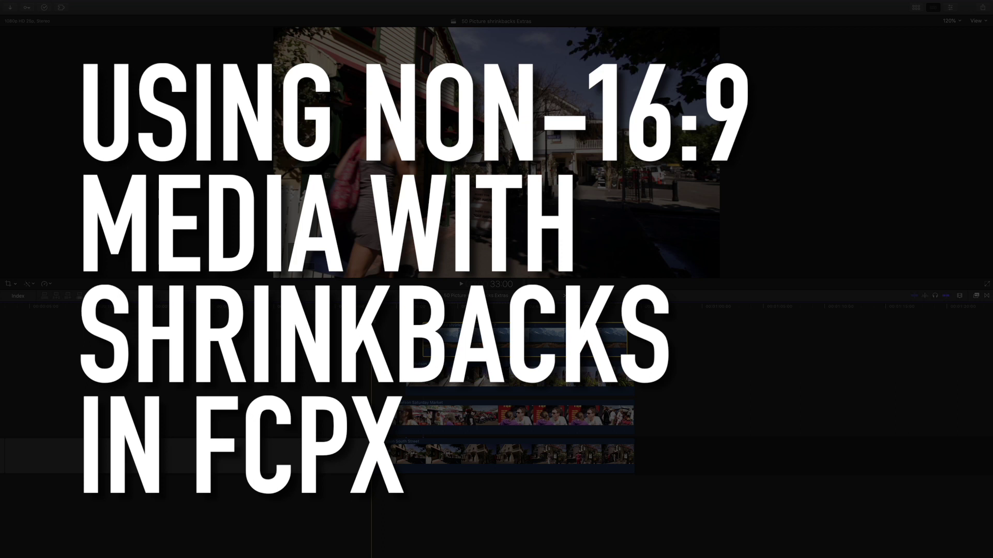
Play the timeline to preview the three stacked Nelson clips in the shrinkback composite.
key("space")
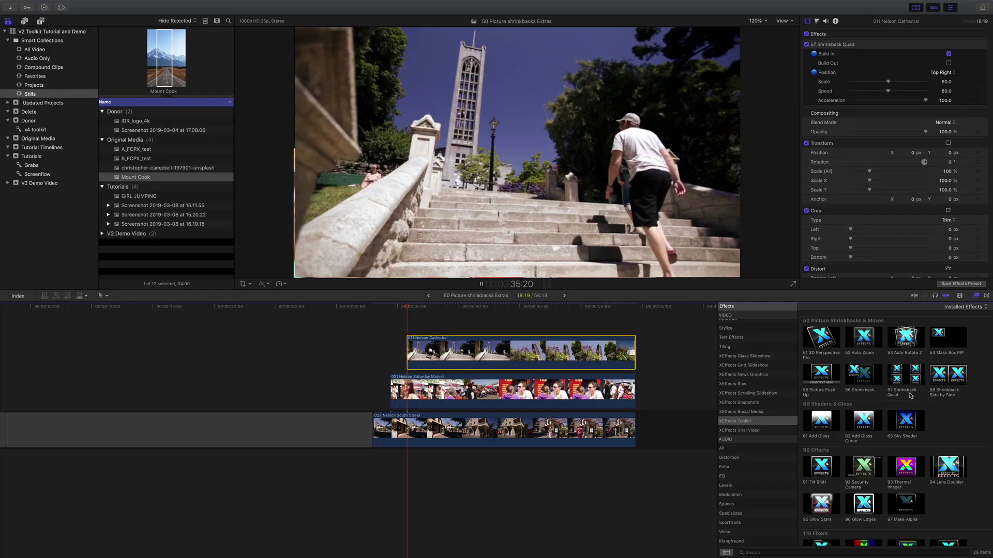
key("space")
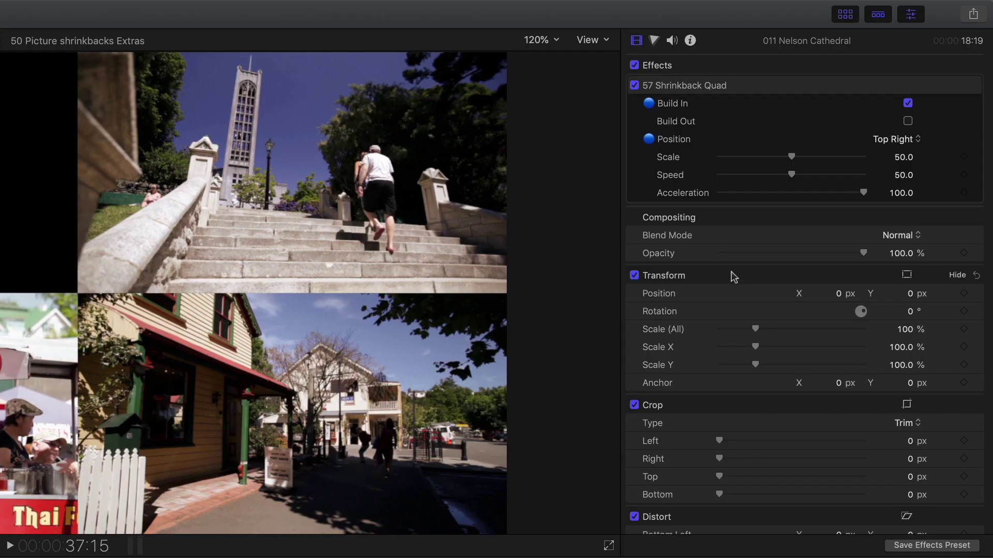
left_click(949, 73)
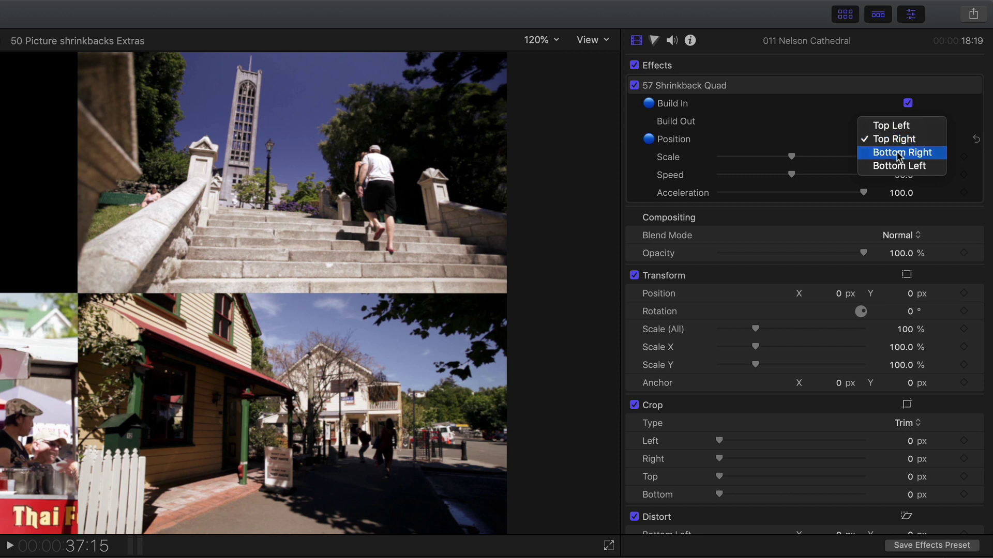
left_click(900, 153)
left_click(897, 140)
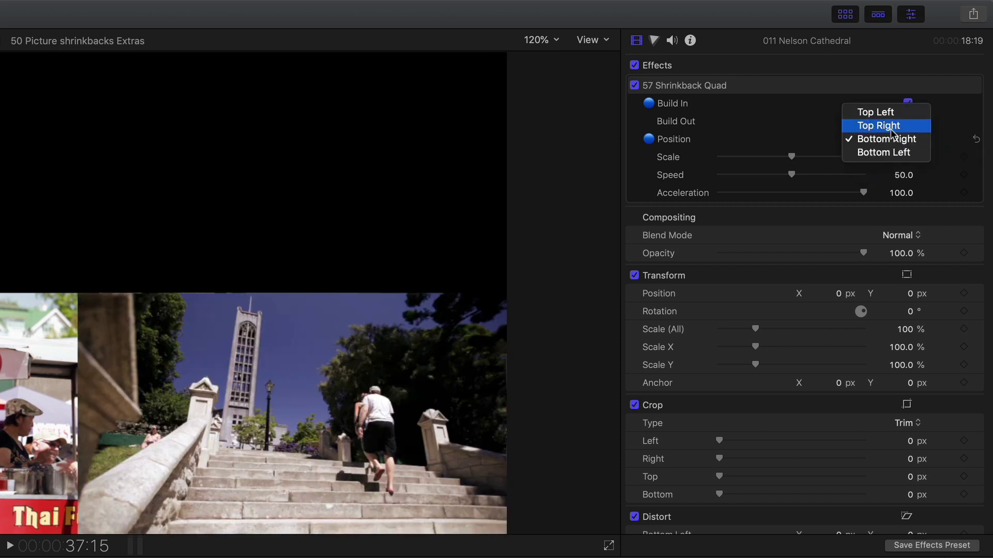
left_click(890, 129)
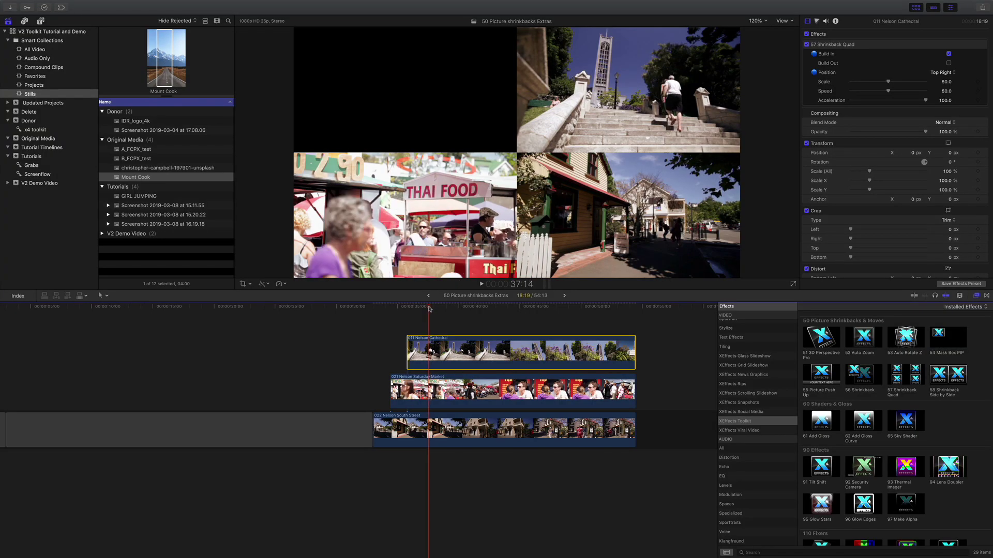
Step back slightly and stack the Mount Cook still above the three Nelson clips.
mouse_move(429, 308)
left_mouse_down()
mouse_move(383, 309)
mouse_move(429, 311)
left_mouse_up()
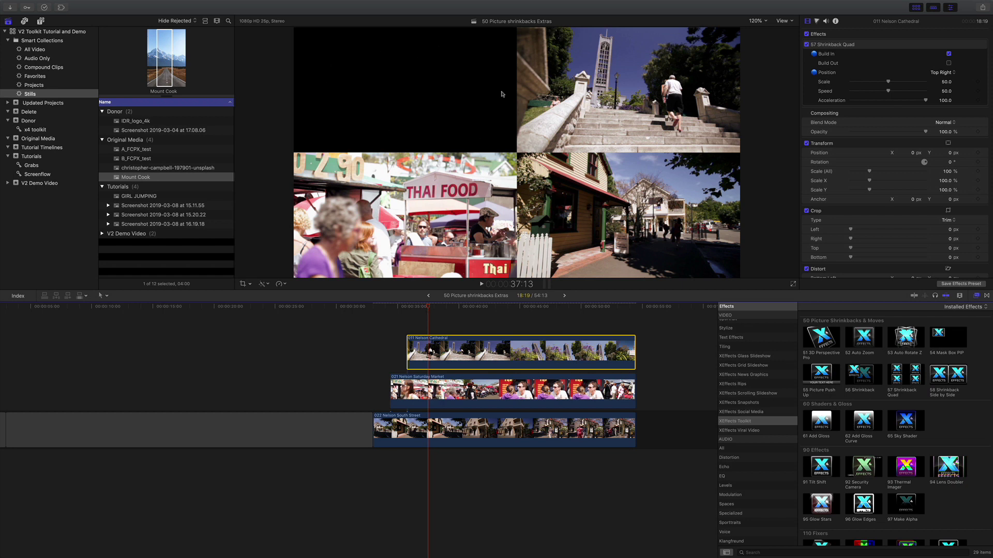
left_click_drag(166, 55, 635, 318)
scroll(414, 305, "up", 2)
scroll(418, 307, "right", 2)
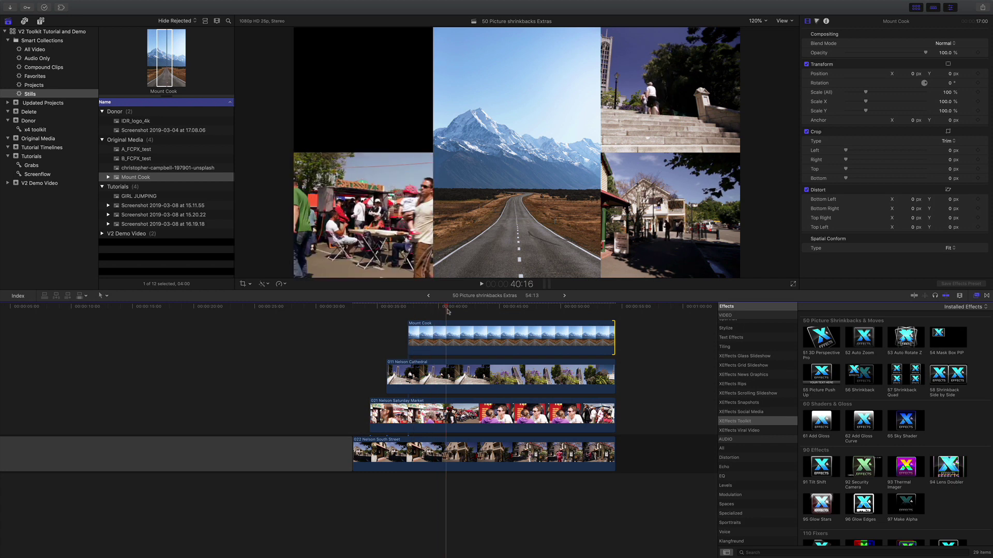
Scale Mount Cook to 274%, raise it to Y 121 px, and apply 57 Shrinkback Quad.
left_click(422, 336)
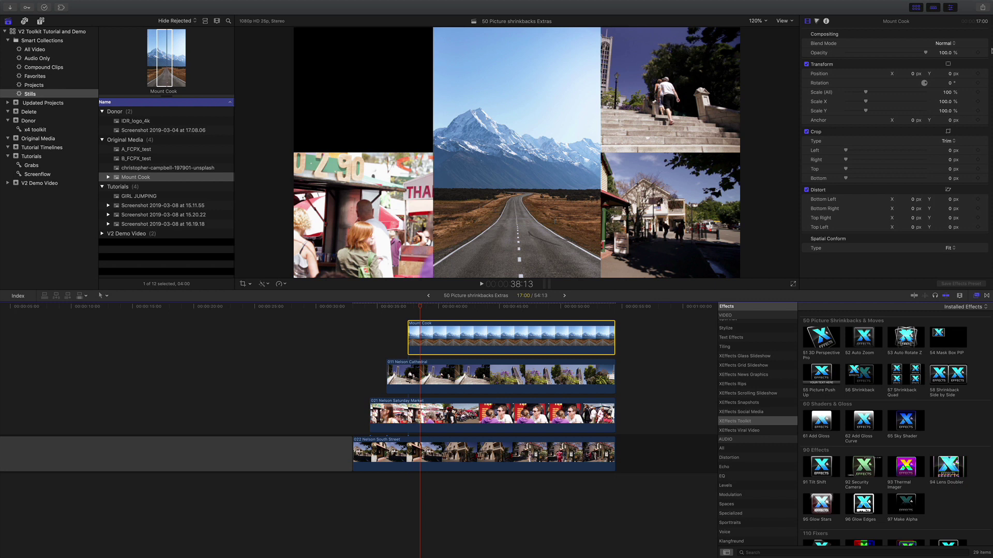
left_click_drag(949, 94, 975, 95)
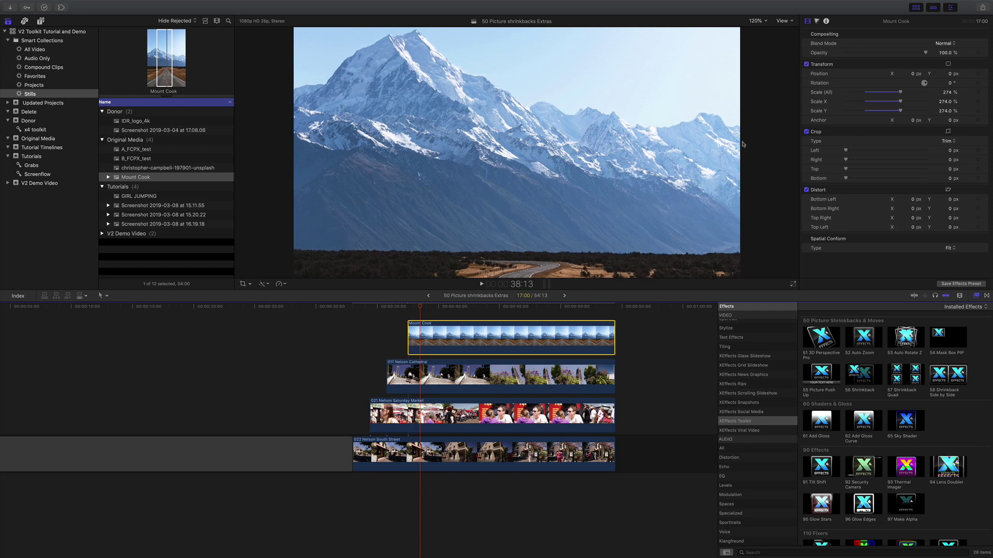
left_click_drag(950, 77, 950, 45)
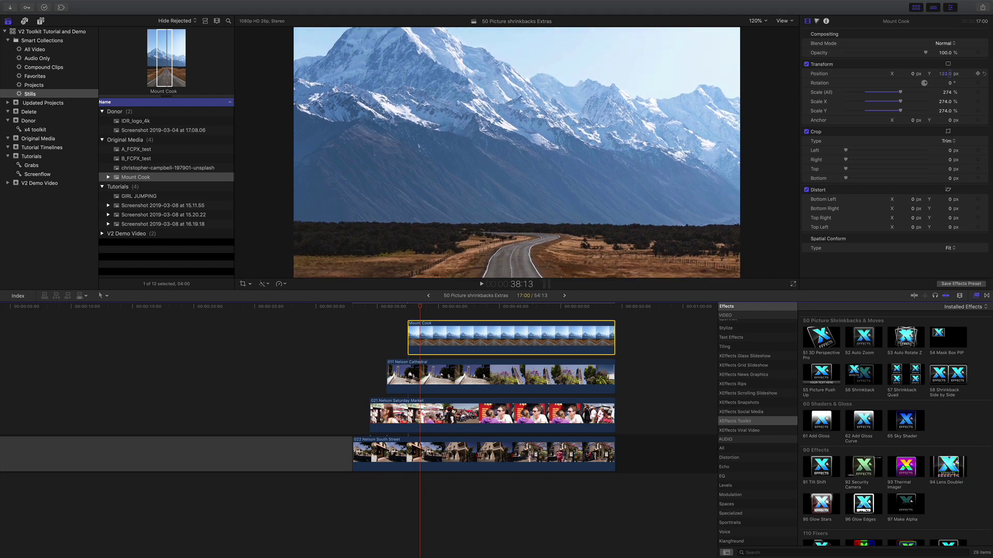
left_click_drag(399, 312, 424, 310)
left_click_drag(904, 365, 424, 314)
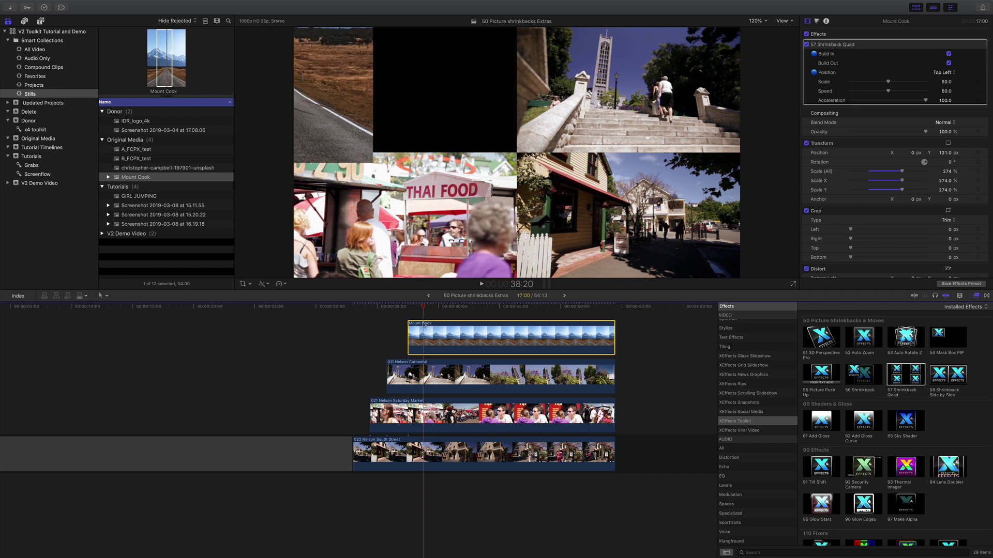
left_click_drag(421, 309, 412, 311)
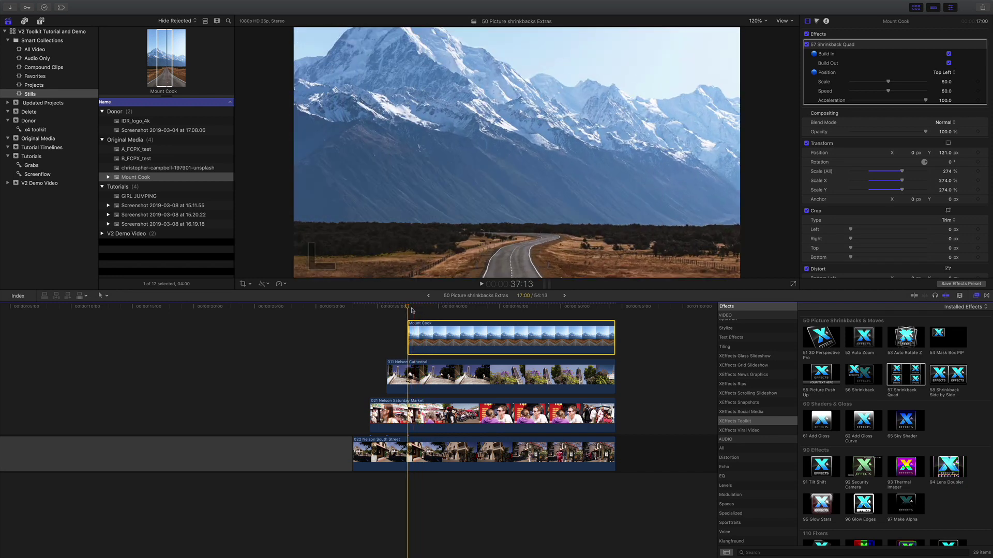
left_click(857, 45)
key("Delete")
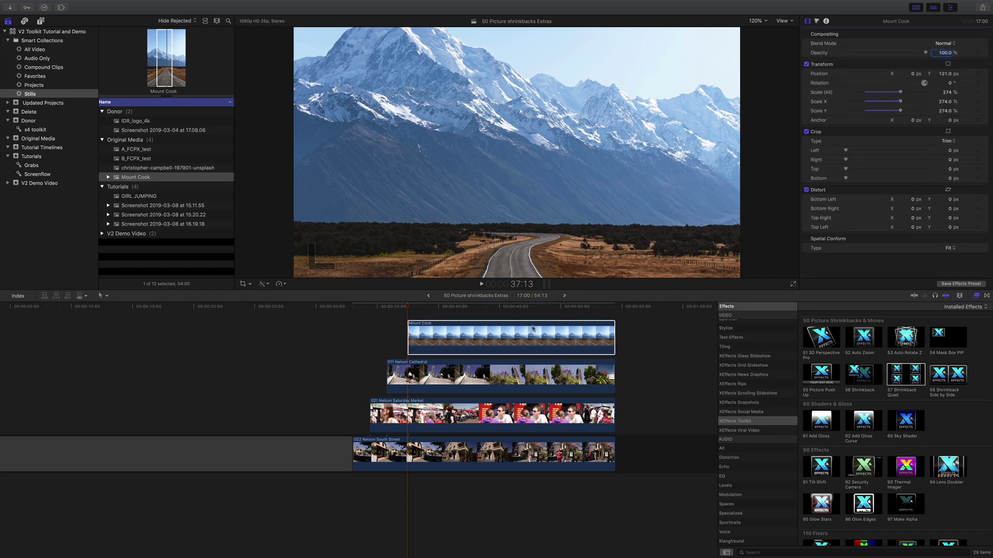
Make Mount Cook a compound clip and apply 57 Shrinkback Quad at Top Left.
left_click(440, 334)
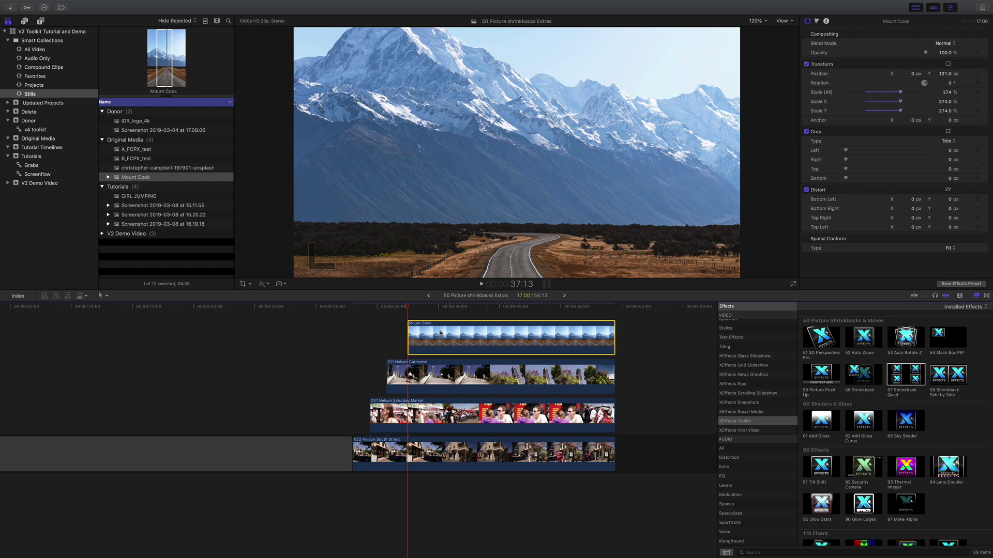
right_click(440, 334)
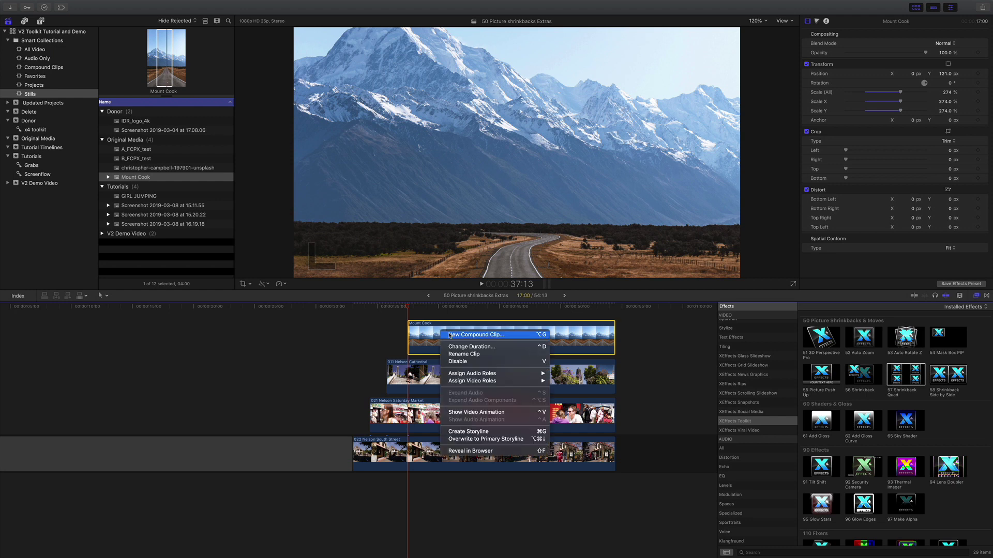
left_click(449, 335)
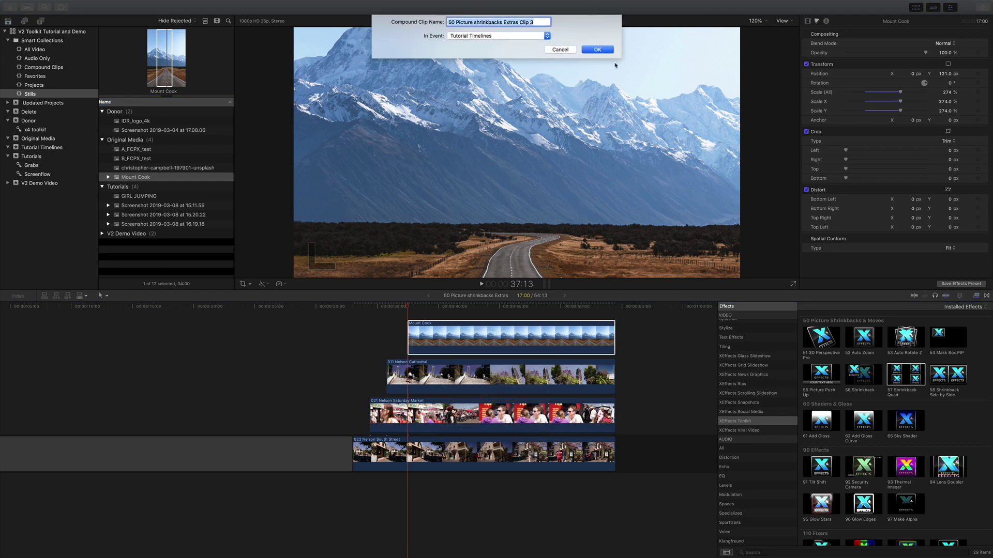
left_click(598, 51)
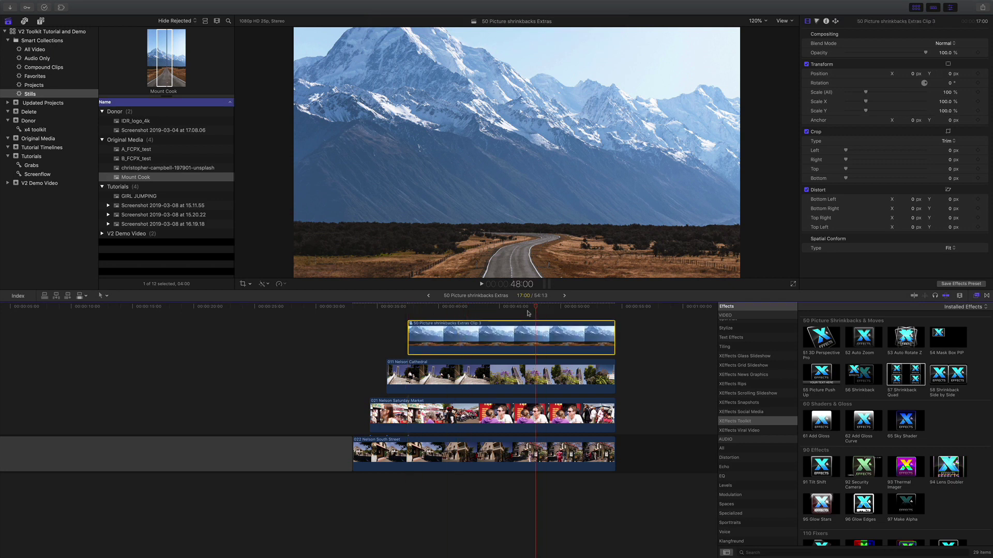
left_click(429, 336)
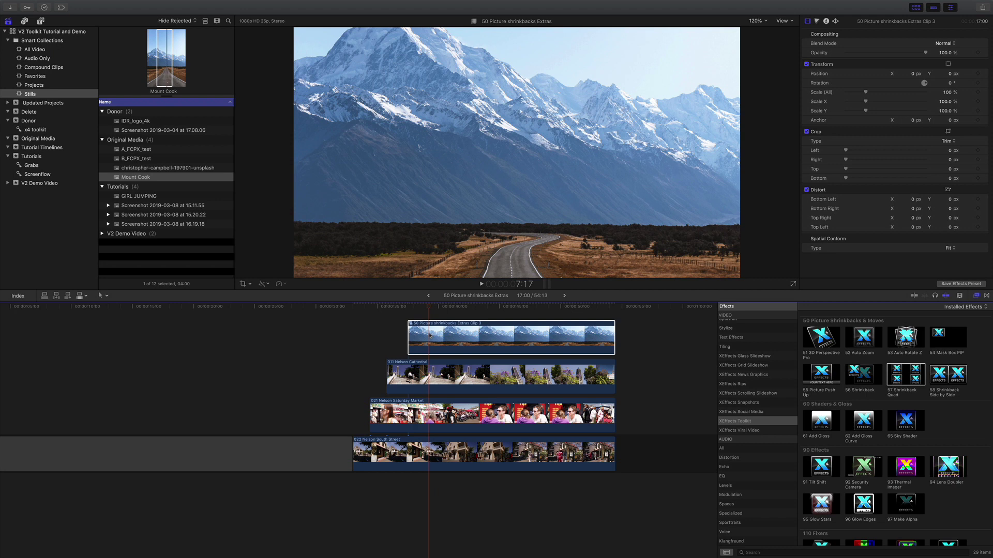
left_click_drag(905, 374, 436, 333)
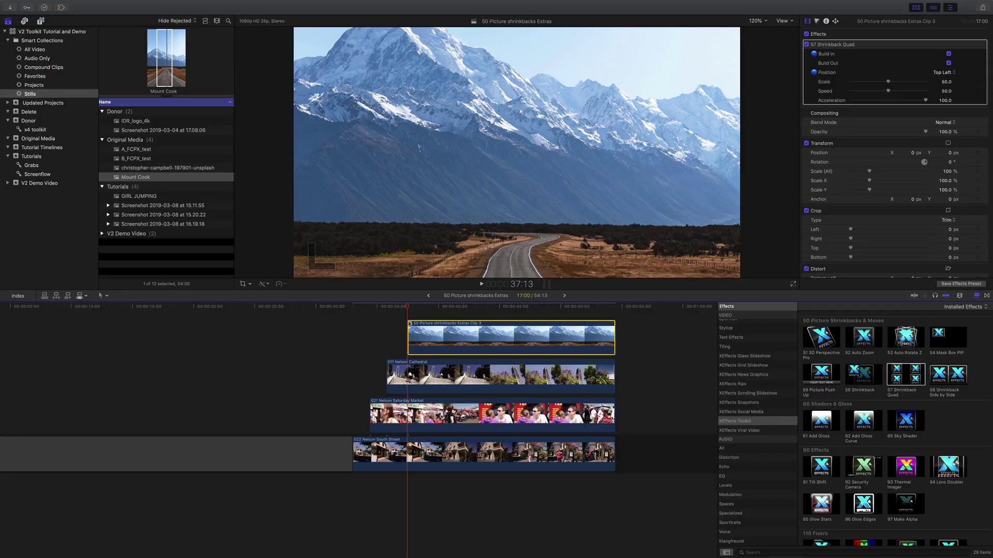
Add the 123 Fixed Res 1080 (1920×1080) effect to the top compound clip.
scroll(865, 424, "down", 5)
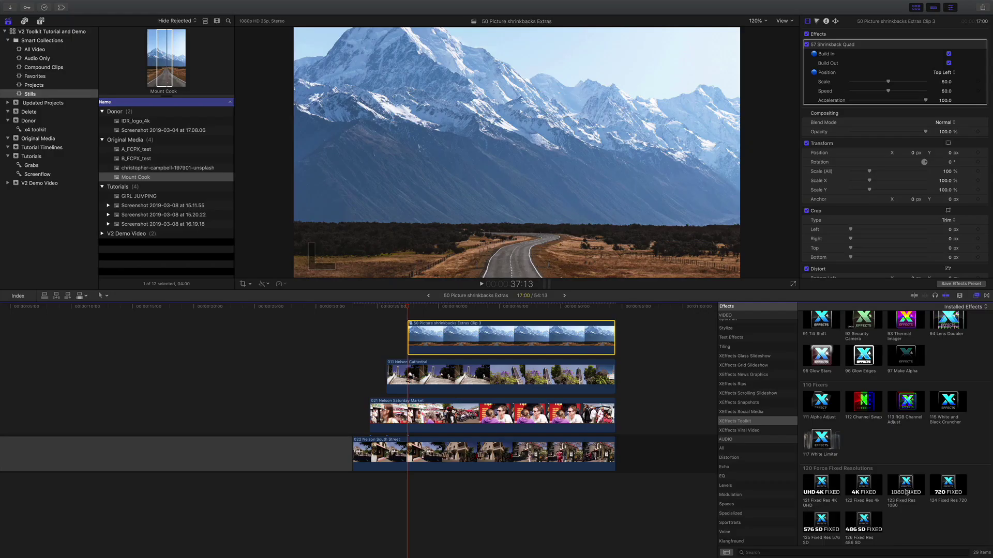
left_click_drag(675, 290, 436, 336)
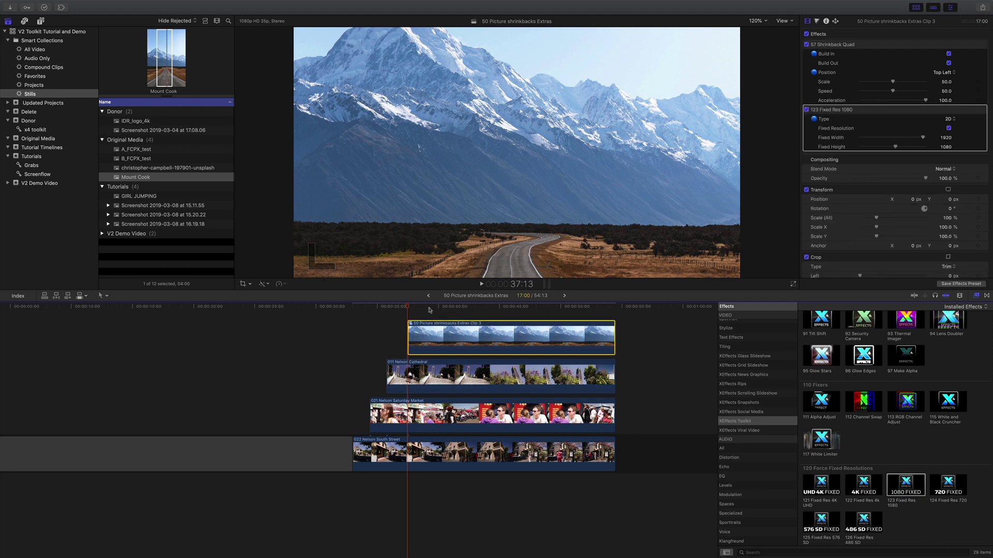
left_click(475, 308)
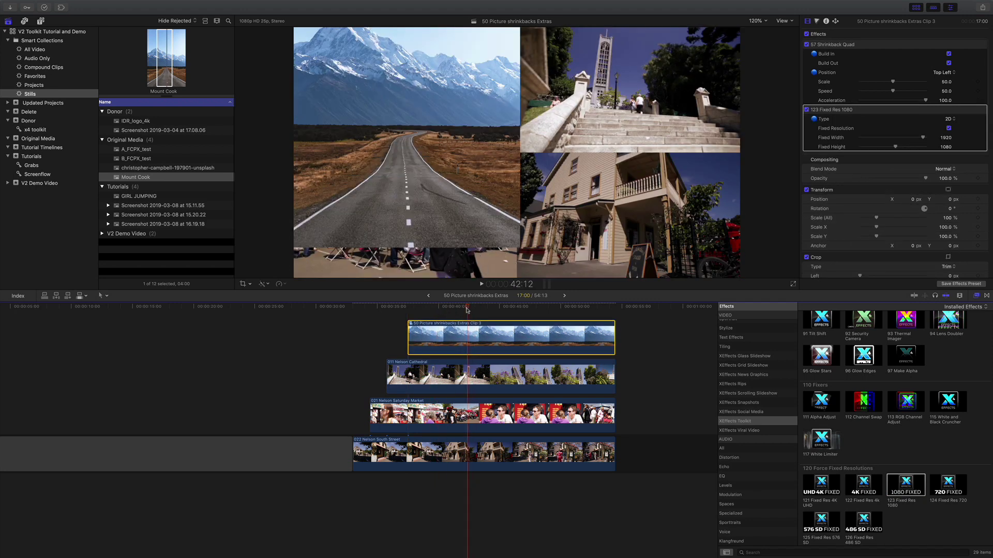
left_click(454, 329)
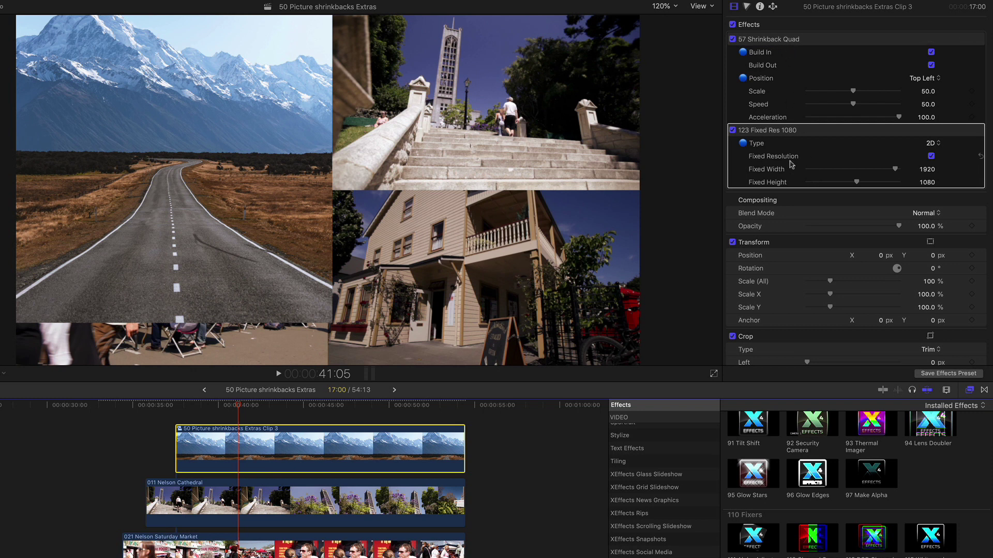
Move Fixed Res 1080 above Shrinkback Quad and scrub to confirm Mount Cook fills top-left.
left_click_drag(771, 131, 767, 50)
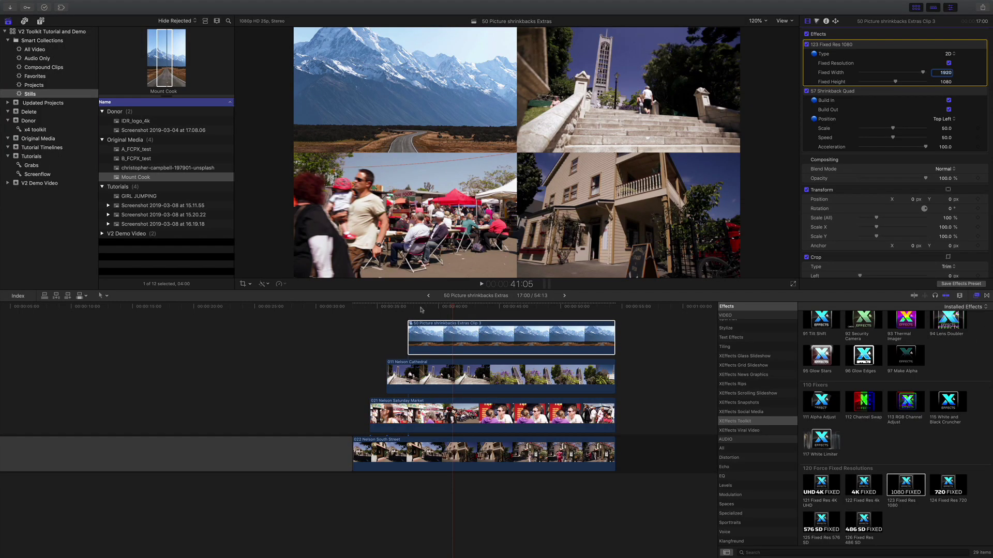
left_click(450, 309)
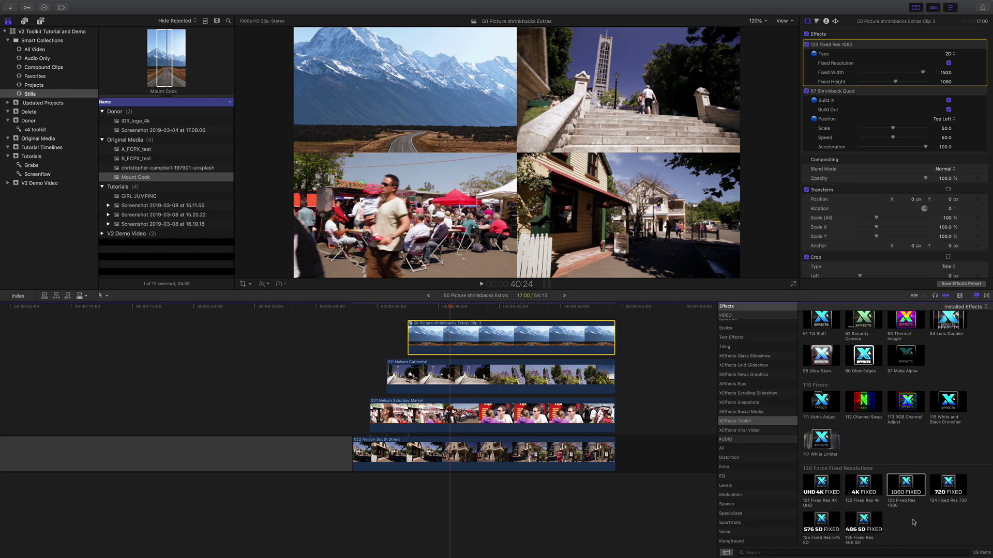
left_click_drag(452, 310, 446, 310)
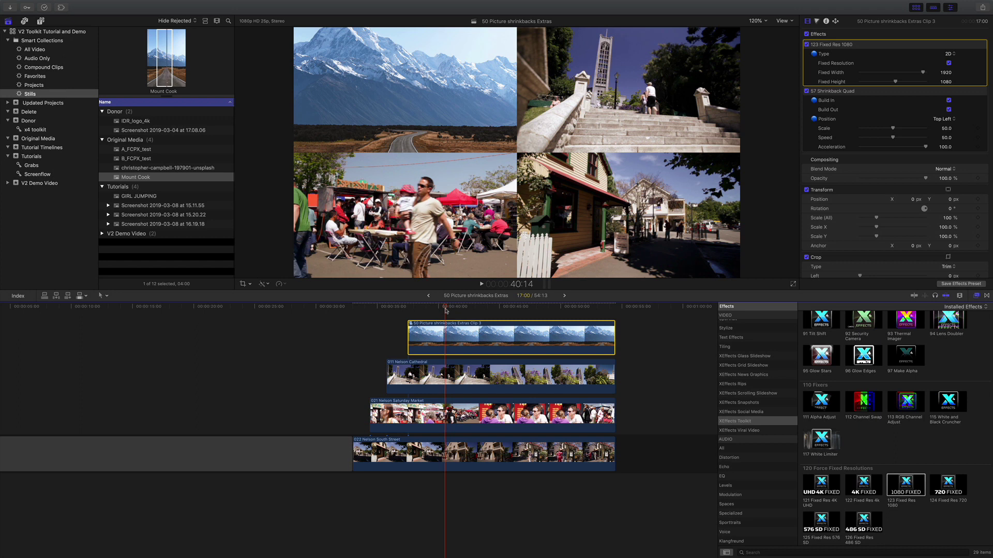
Play the quad shrinkback from its start, then return to the Thai Food frame at 39:10.
left_click(394, 308)
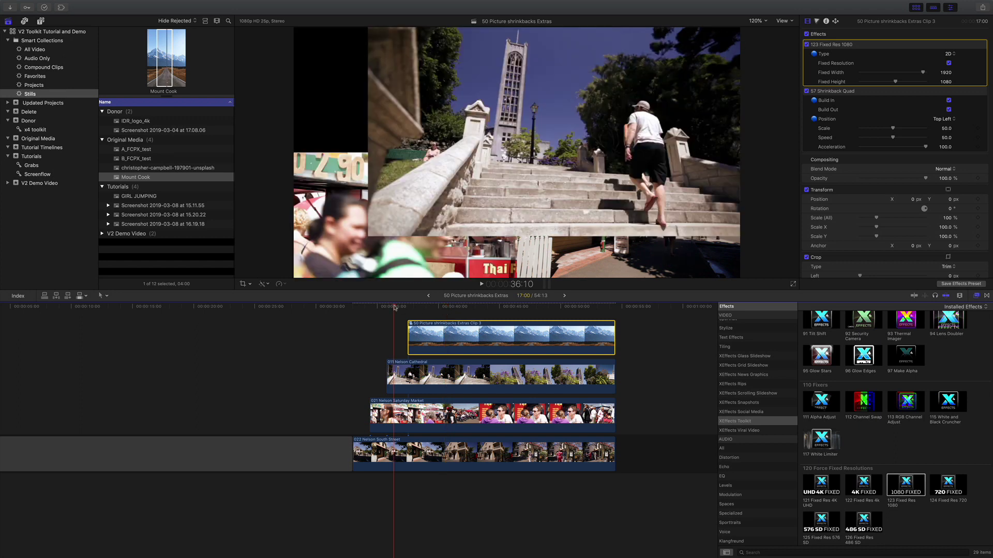
key("space")
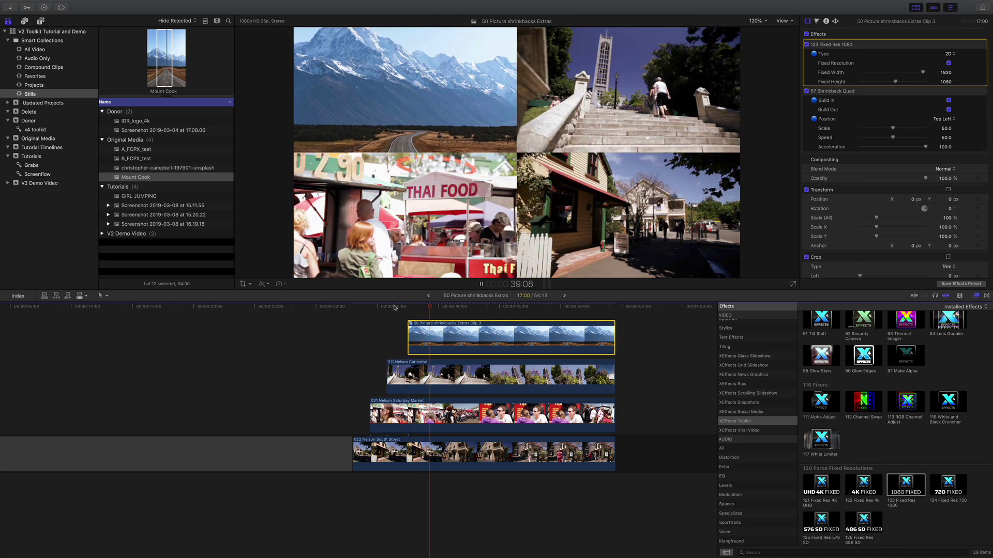
key("space")
left_click(431, 308)
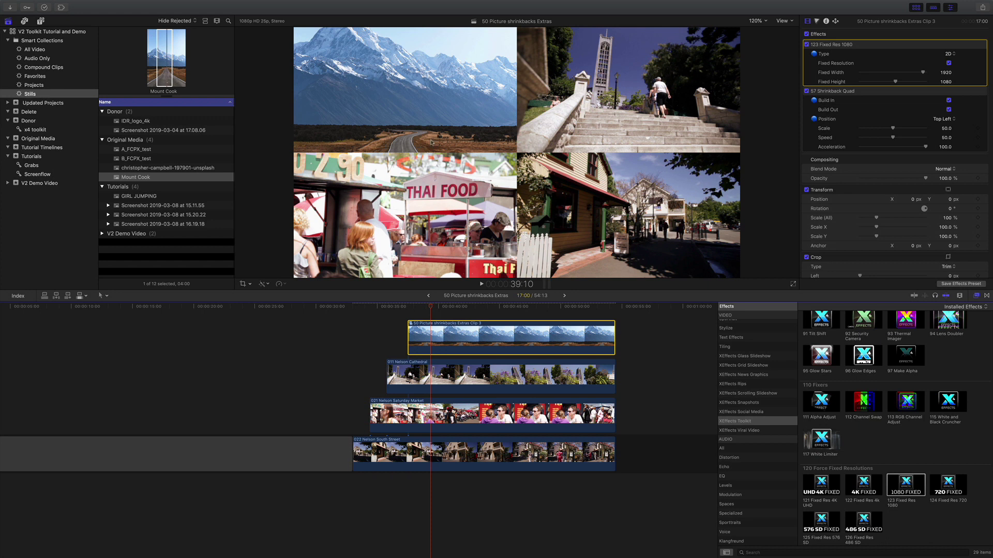
Inside the top compound clip, raise the Mount Cook still to Y 442 px.
double_click(432, 341)
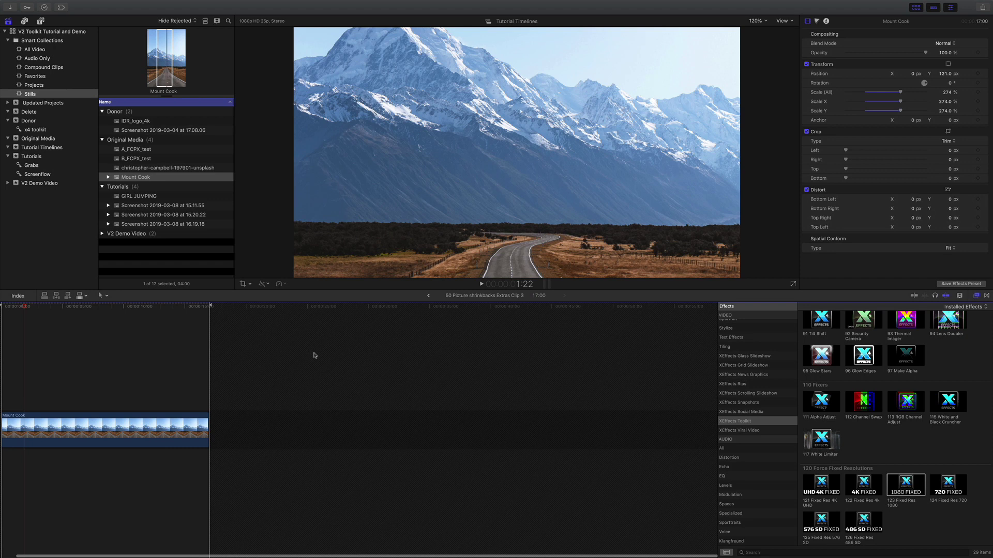
left_click(96, 307)
left_click(98, 428)
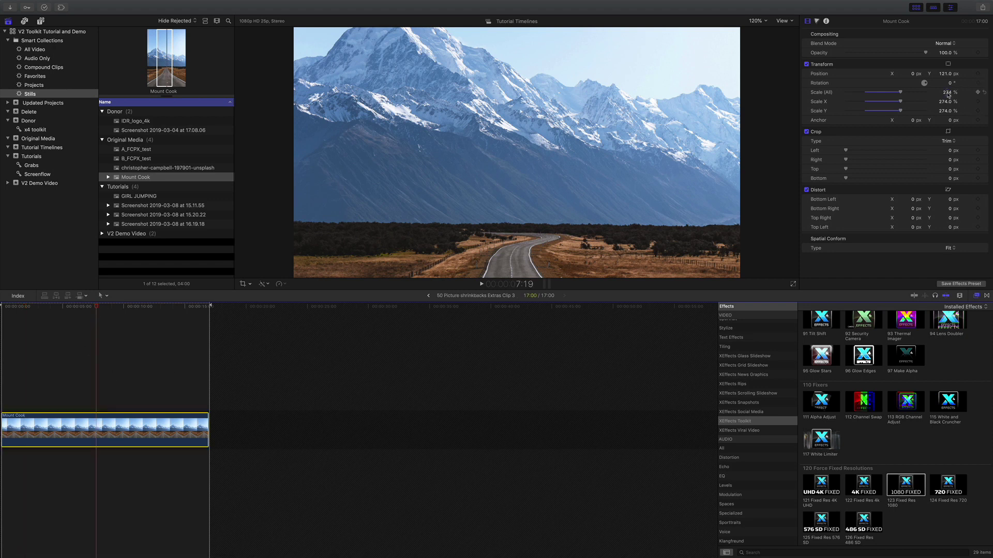
left_click_drag(945, 75, 945, 73)
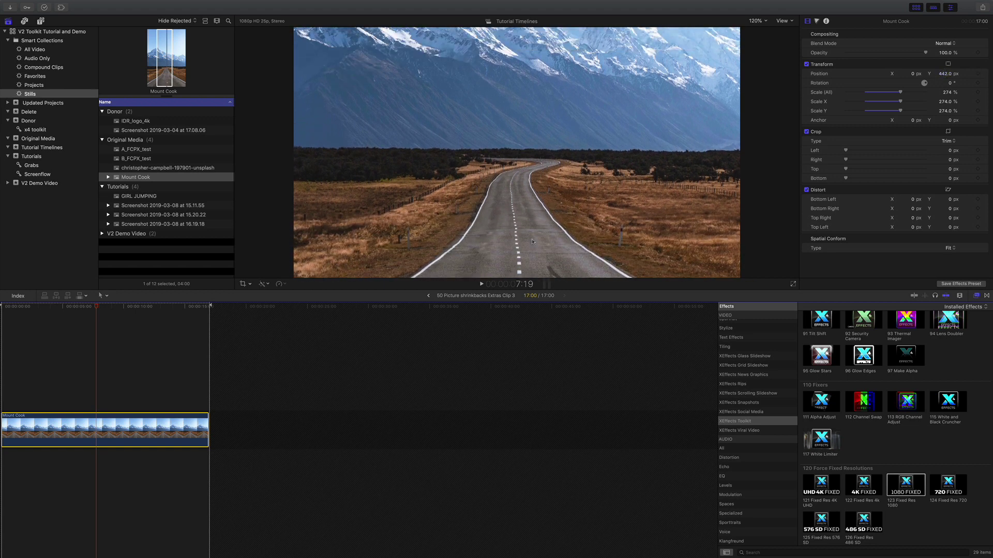
left_click(428, 296)
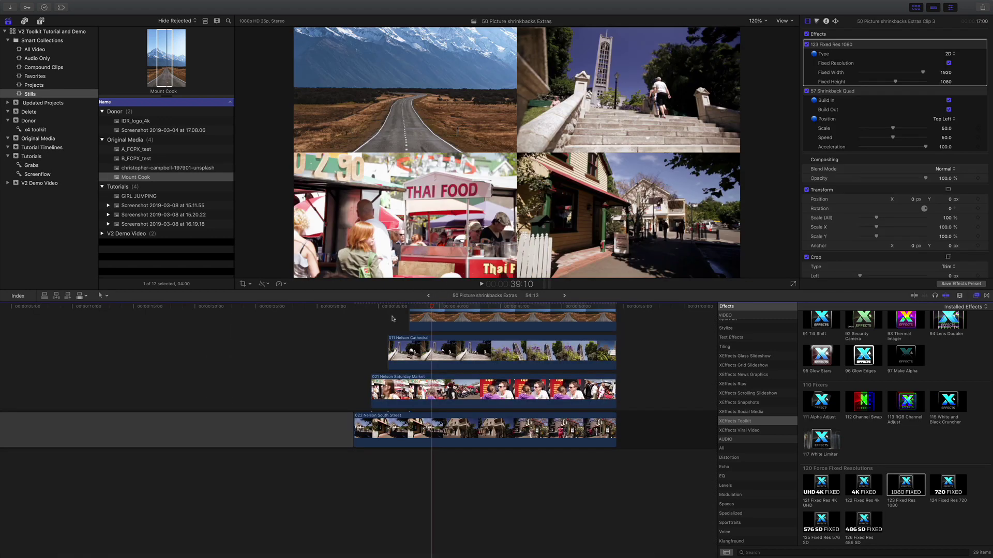
left_click_drag(396, 309, 431, 309)
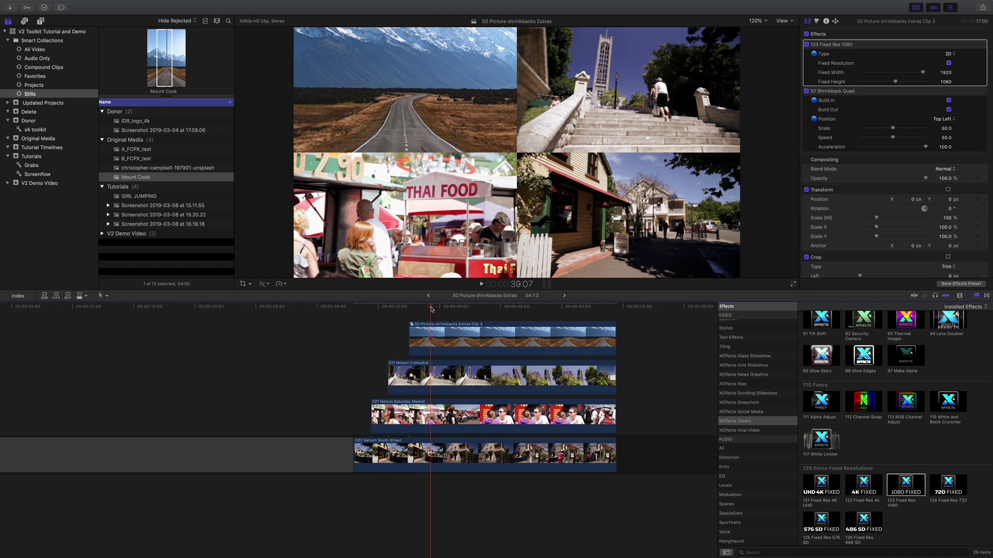